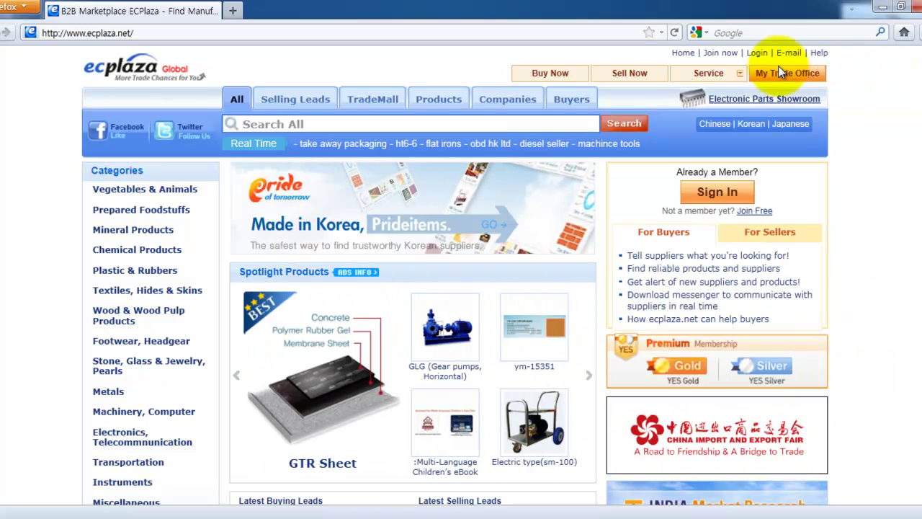
# Log in through the member login form with the account's member ID, password and security word.
pyautogui.click(758, 54)
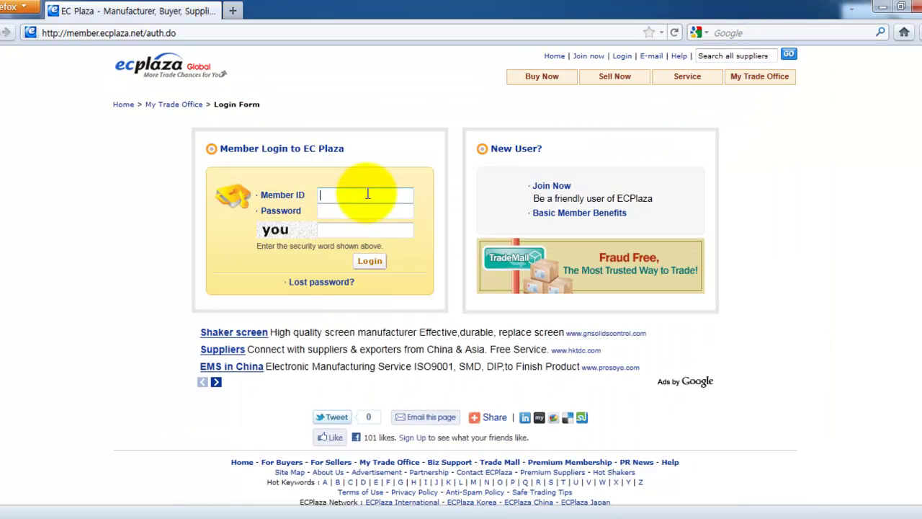
pyautogui.click(367, 193)
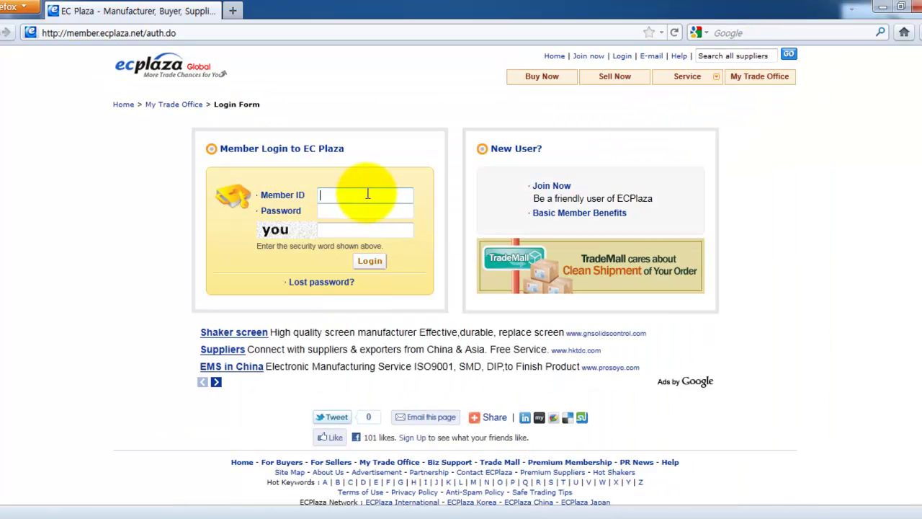
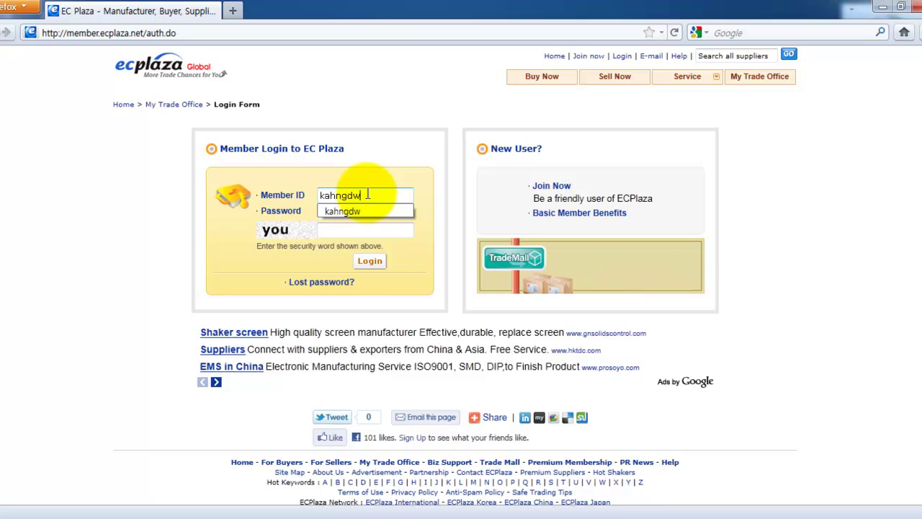
pyautogui.press('Tab')
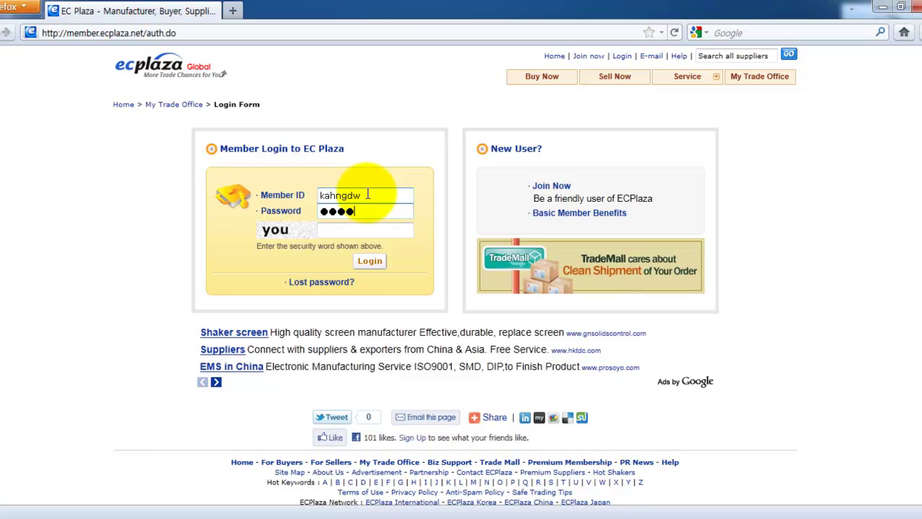
pyautogui.press('Tab')
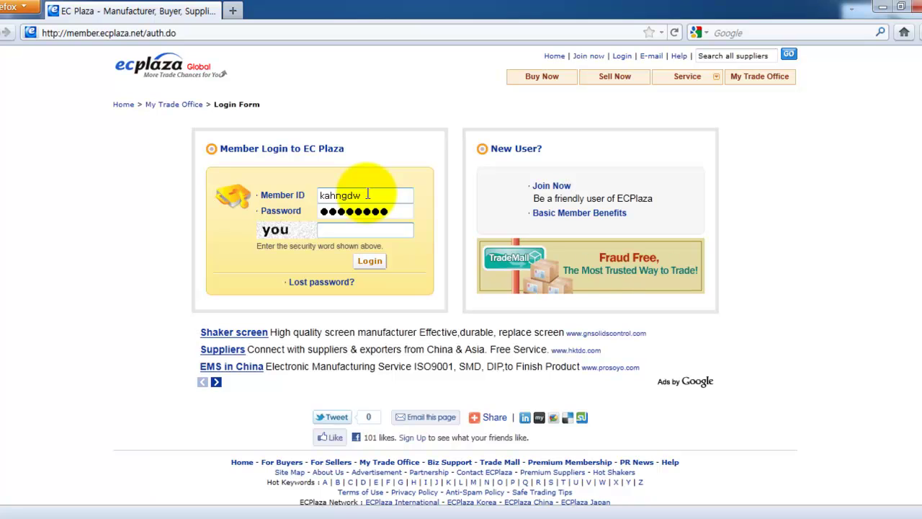
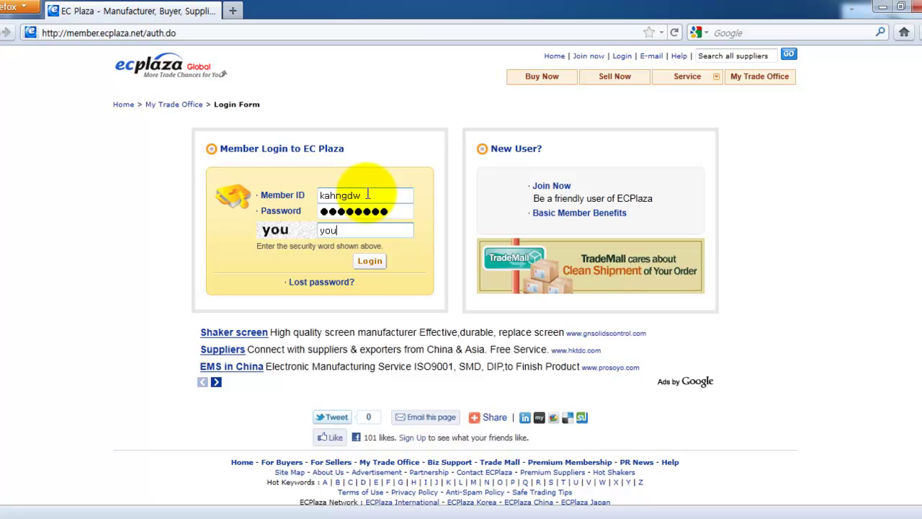
pyautogui.click(371, 264)
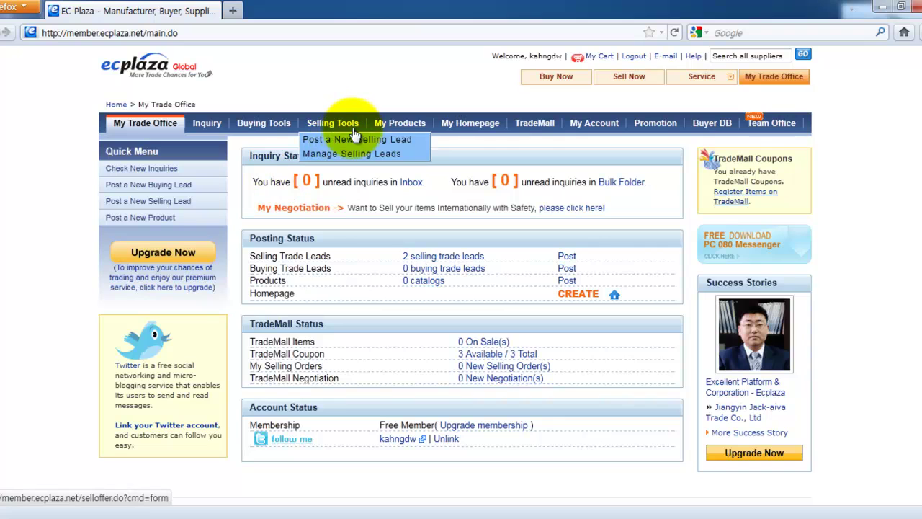
pyautogui.moveTo(332, 124)
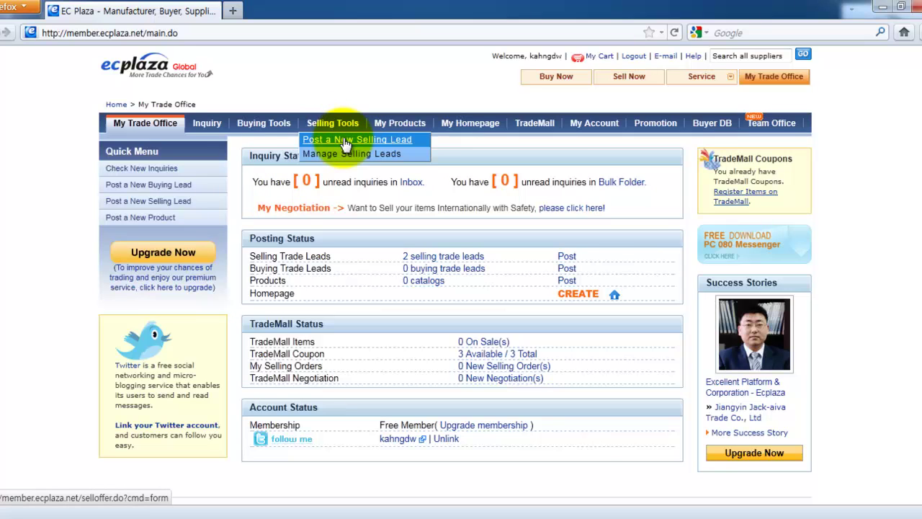
# Choose Post a New Selling Lead from the Selling Tools menu in My Trade Office.
pyautogui.click(340, 143)
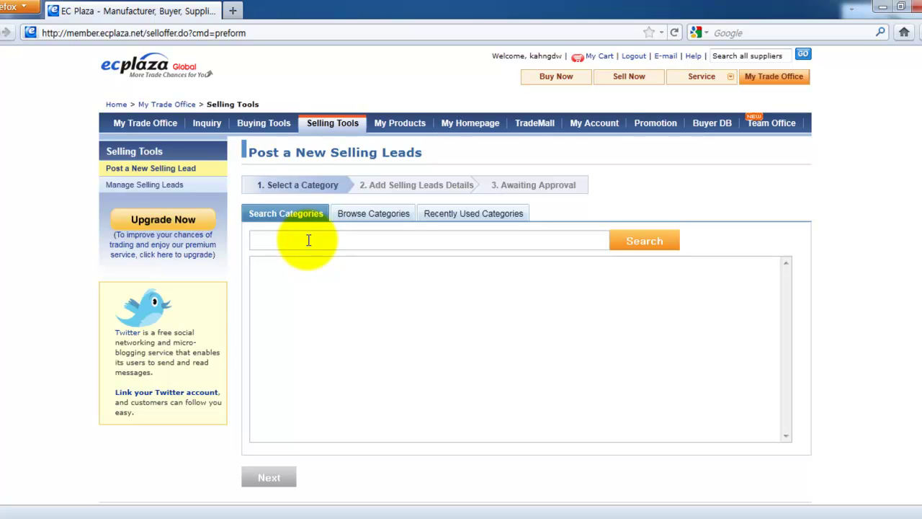
# Search categories for 'wall clock' and pick Home & Garden › Lifestyle › Home Decor › Clocks › Wall Clocks.
pyautogui.write('wall cl')
pyautogui.write('ock')
pyautogui.click(627, 245)
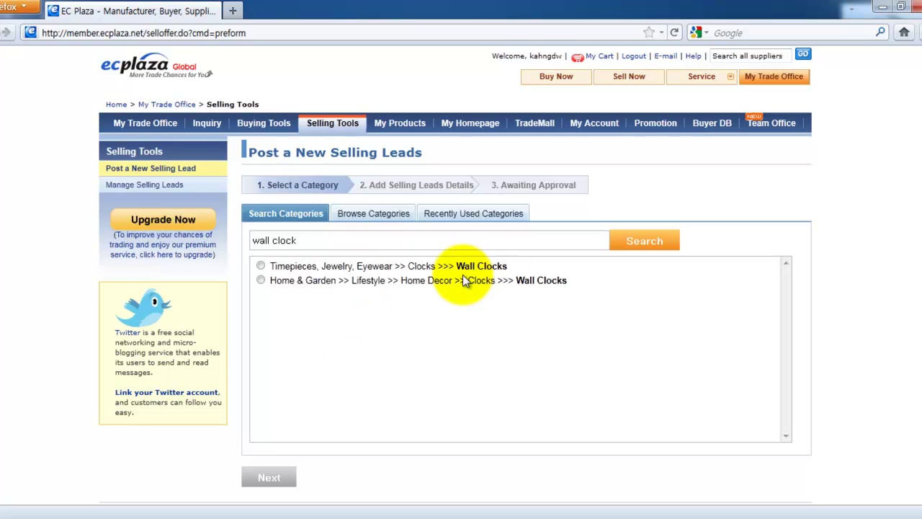
pyautogui.click(263, 279)
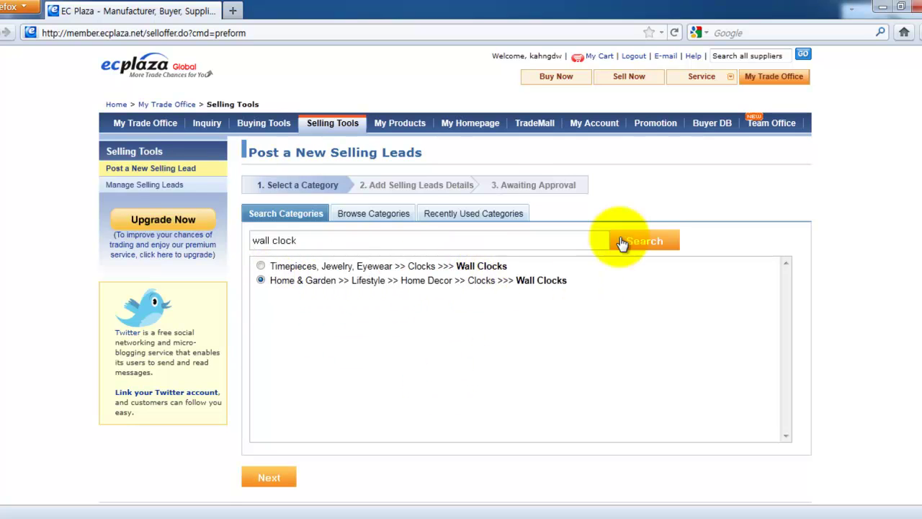
# Browse to Home & Garden › Lifestyle › Home Decor › Clocks › Wall Clocks and proceed to the details form.
pyautogui.click(369, 216)
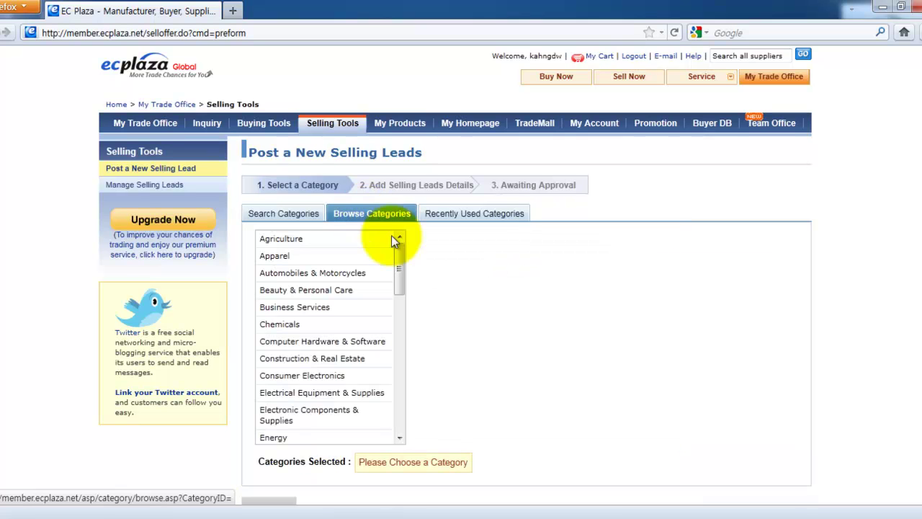
pyautogui.moveTo(400, 277); pyautogui.dragTo(391, 354)
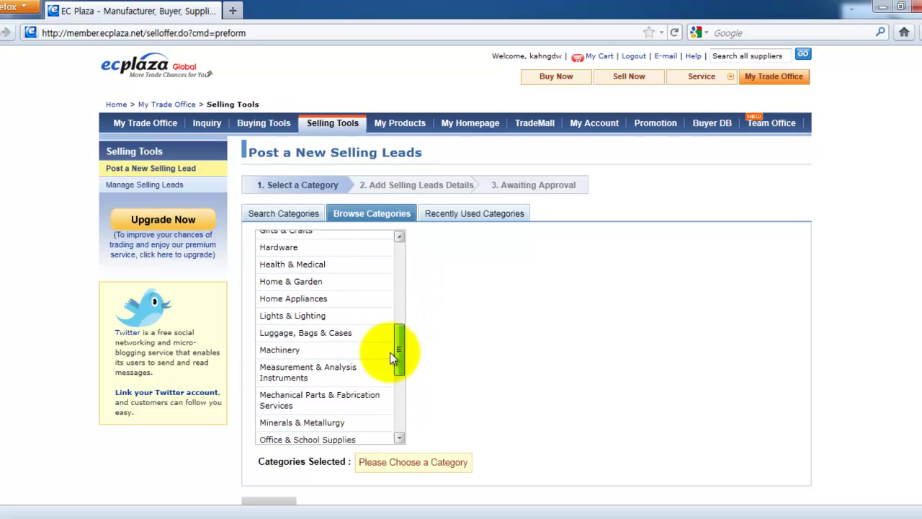
pyautogui.click(351, 281)
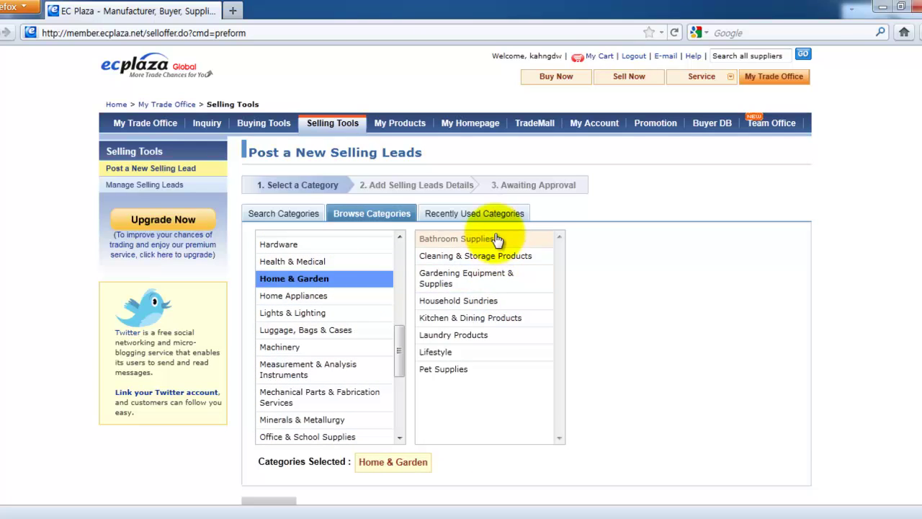
pyautogui.click(485, 353)
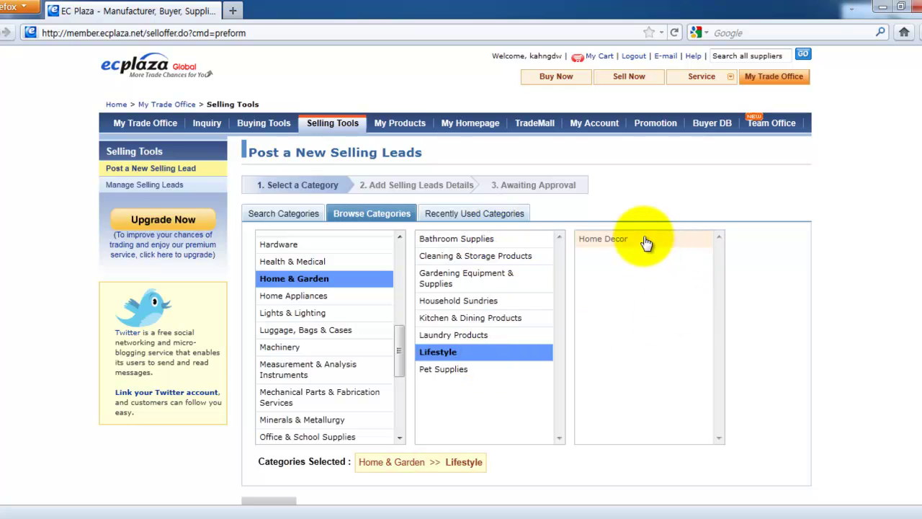
pyautogui.click(644, 242)
pyautogui.click(629, 256)
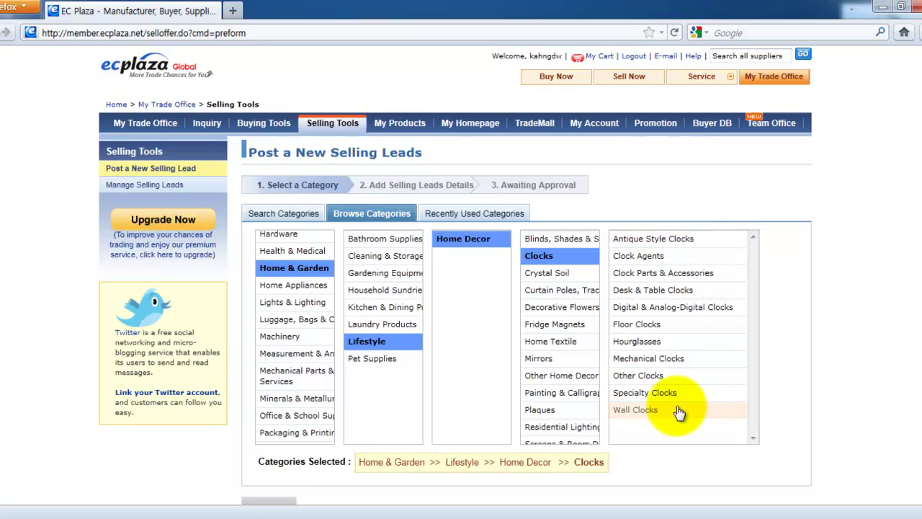
pyautogui.click(669, 408)
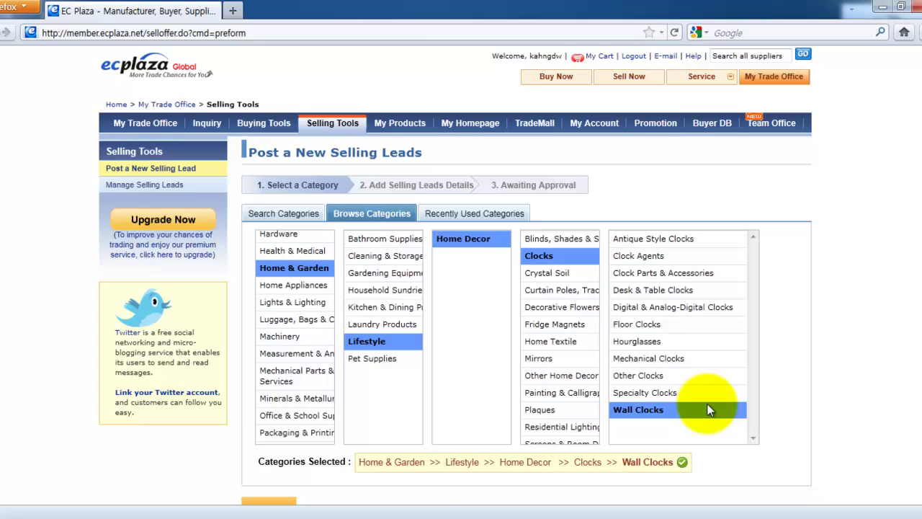
pyautogui.scroll(-2, 419, 480)
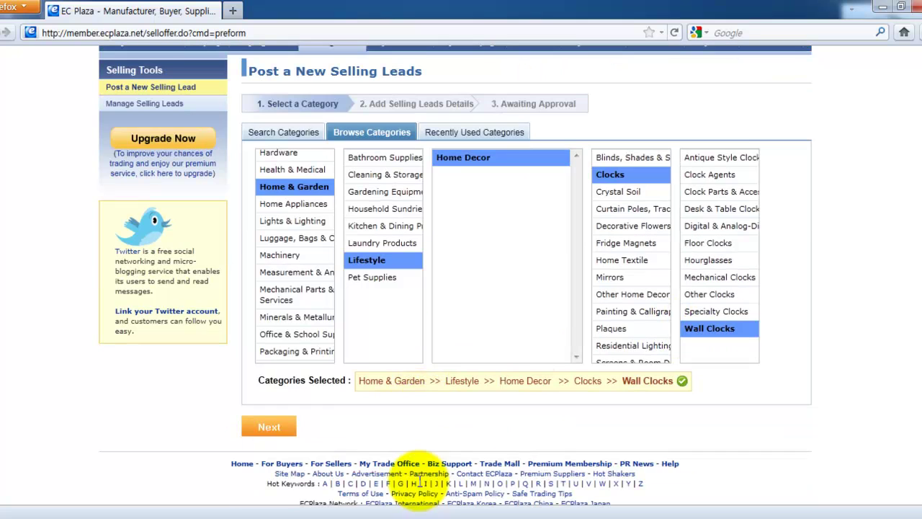
pyautogui.click(269, 431)
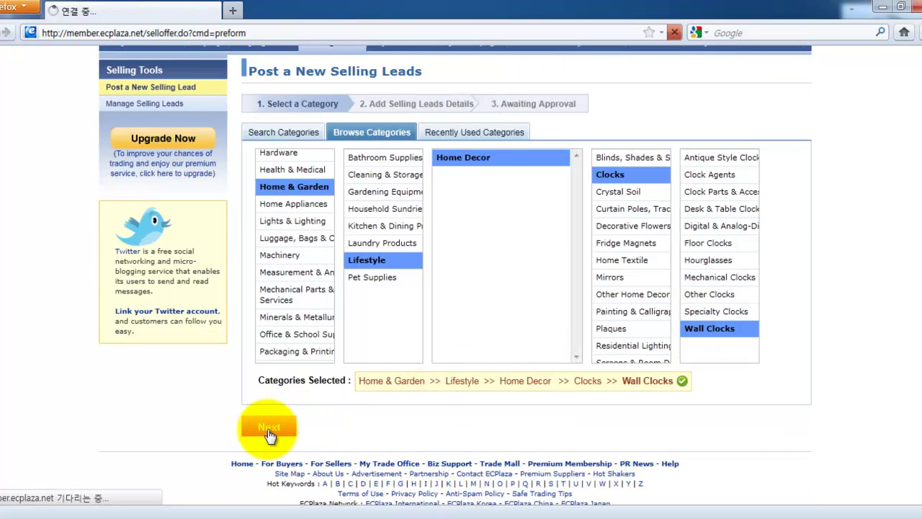
pyautogui.click(373, 288)
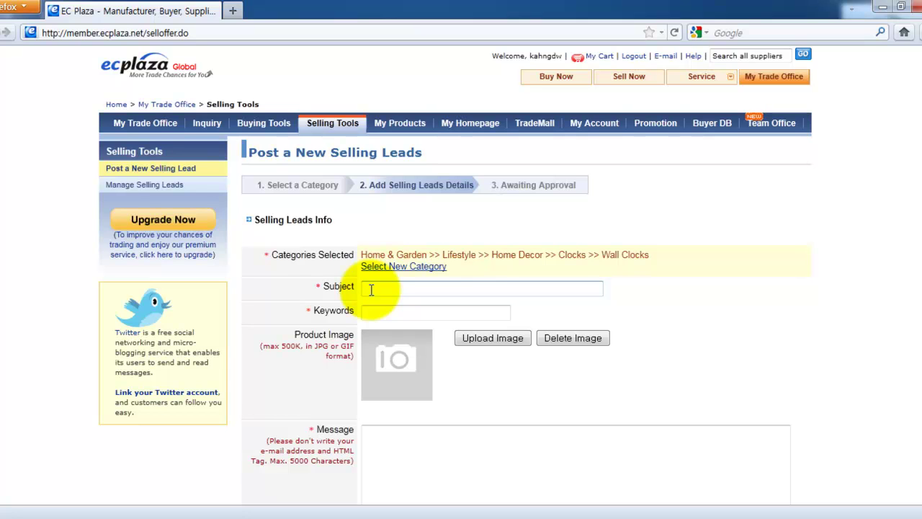
# Enter 'Cuckoo Wall Clock' as both the lead's Subject and its Keywords.
pyautogui.write('C')
pyautogui.write('uckoo W')
pyautogui.write('all Clock')
pyautogui.press('Tab')
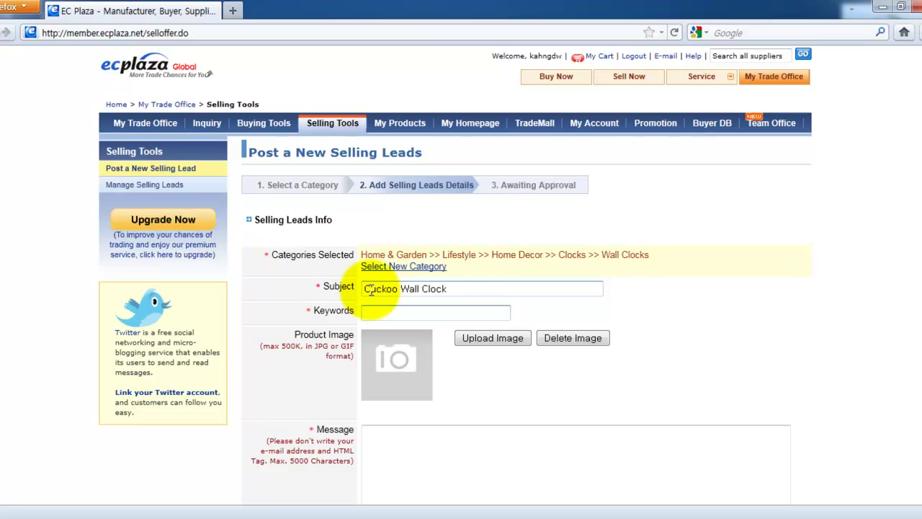
pyautogui.write('Cu')
pyautogui.write('ckoo Wall ')
pyautogui.write('Co')
pyautogui.press('BackSpace')
pyautogui.write('lock')
pyautogui.click(375, 313)
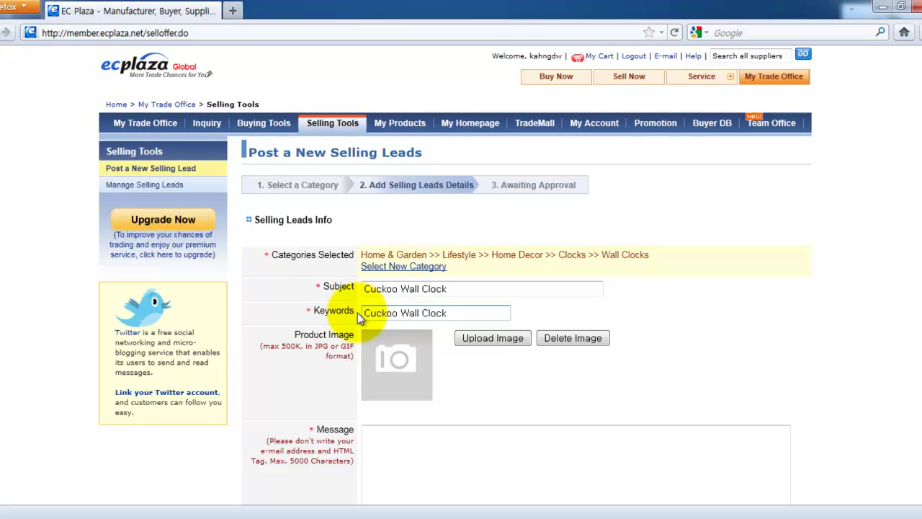
# Upload the file wall clock.jpg as the lead's product image.
pyautogui.click(493, 338)
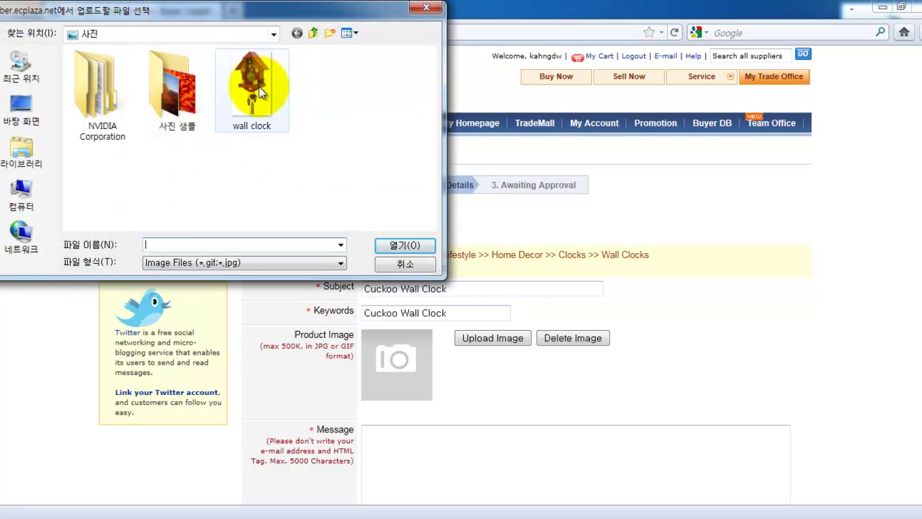
pyautogui.click(259, 86)
pyautogui.doubleClick(258, 86)
pyautogui.moveTo(332, 122)
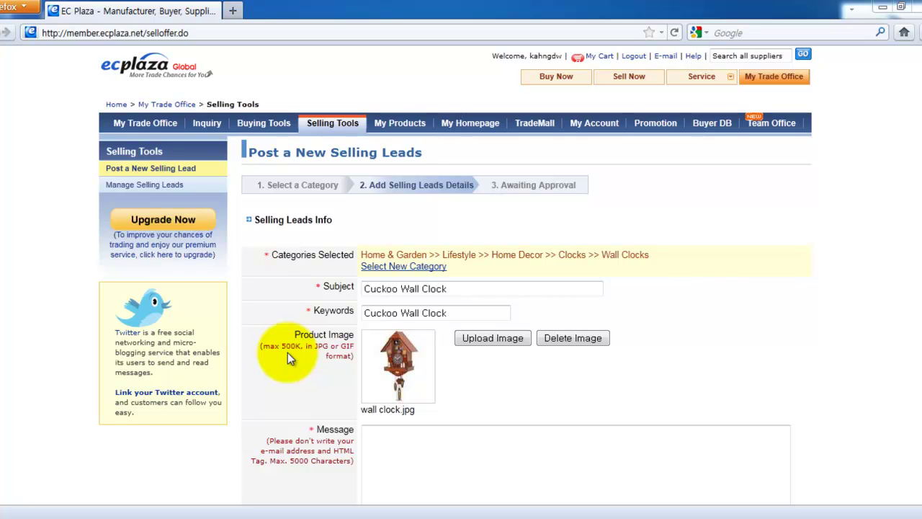
# Paste the prepared cuckoo clock description into the Message box and scroll through it to review.
pyautogui.click(415, 449)
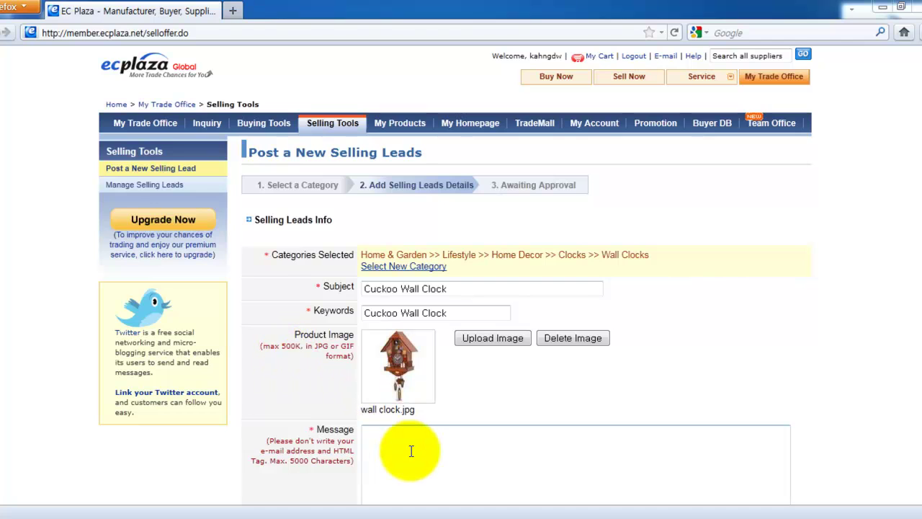
pyautogui.scroll(-4, 418, 451)
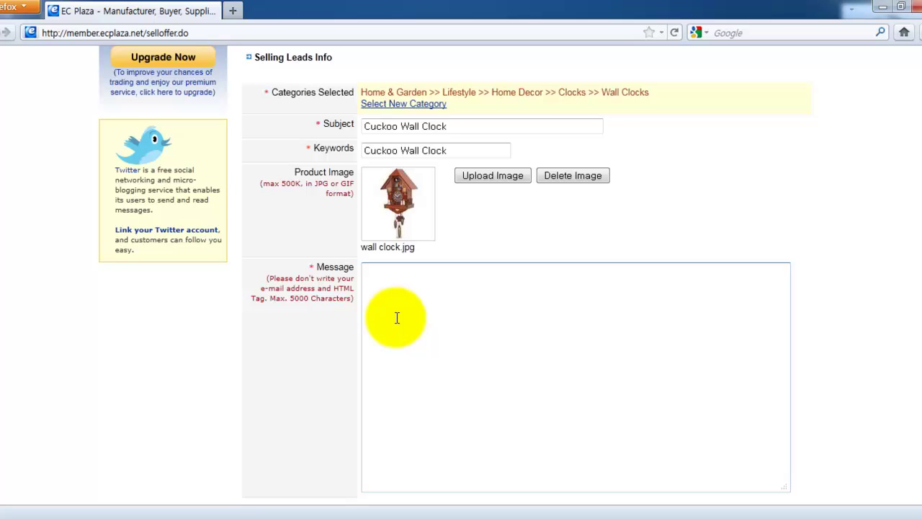
pyautogui.hotkey('ctrl', 'v')
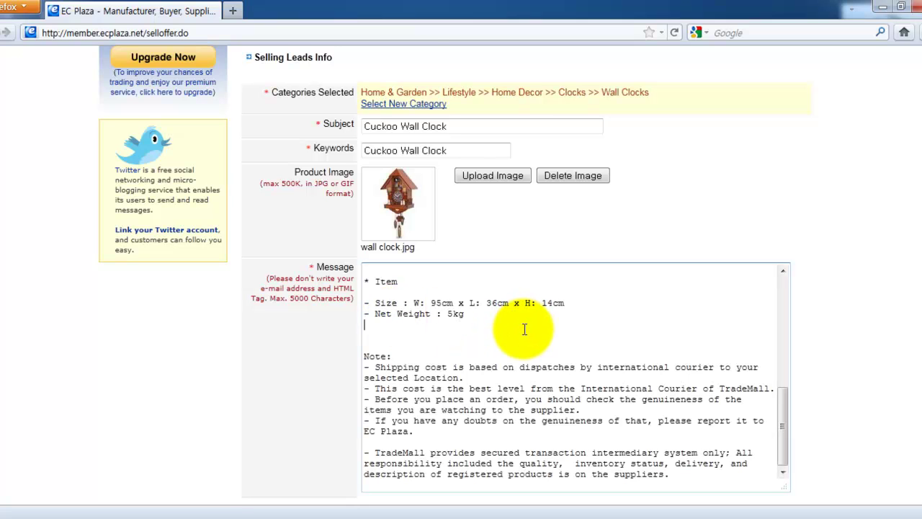
pyautogui.scroll(-5, 511, 332)
pyautogui.scroll(3, 519, 336)
pyautogui.scroll(3, 540, 294)
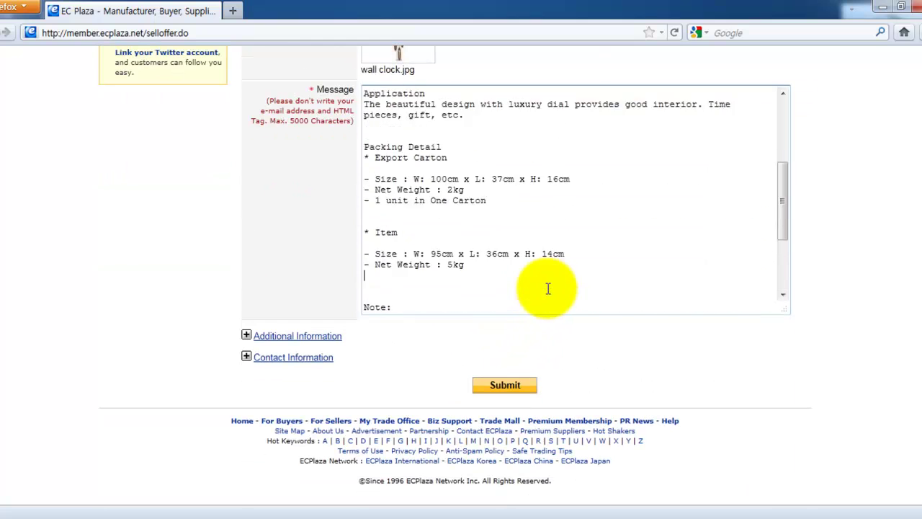
pyautogui.scroll(2, 550, 286)
pyautogui.scroll(2, 548, 288)
pyautogui.scroll(-2, 548, 285)
pyautogui.scroll(-2, 549, 283)
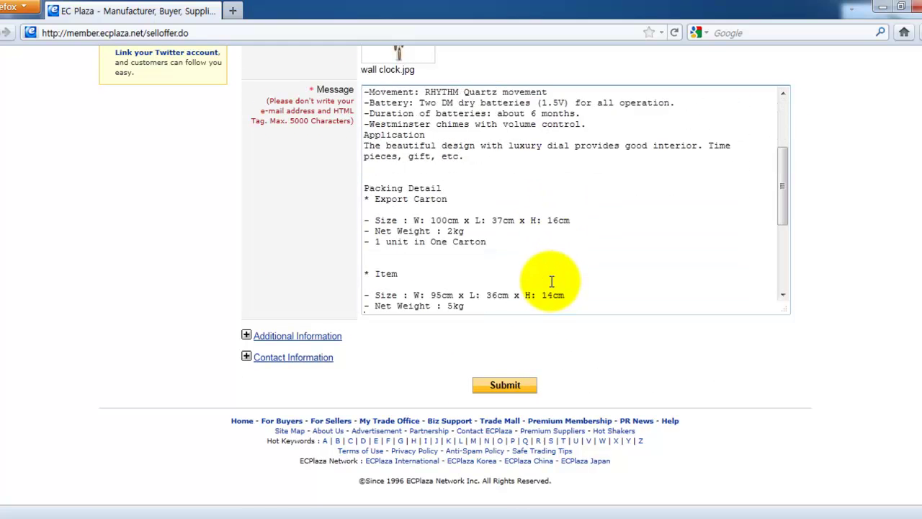
pyautogui.scroll(-3, 552, 281)
pyautogui.scroll(-2, 554, 281)
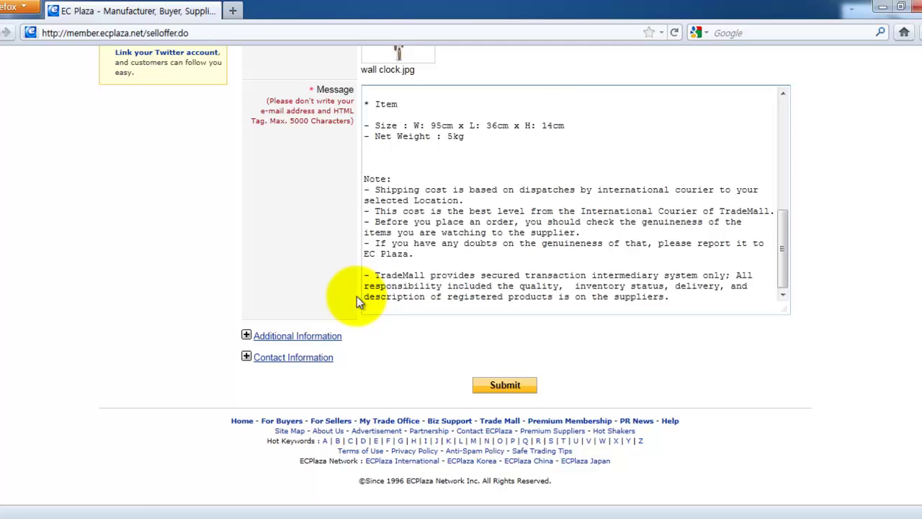
# Expand Additional Information and look over the Packaging and Samples fields, leaving them blank.
pyautogui.click(264, 337)
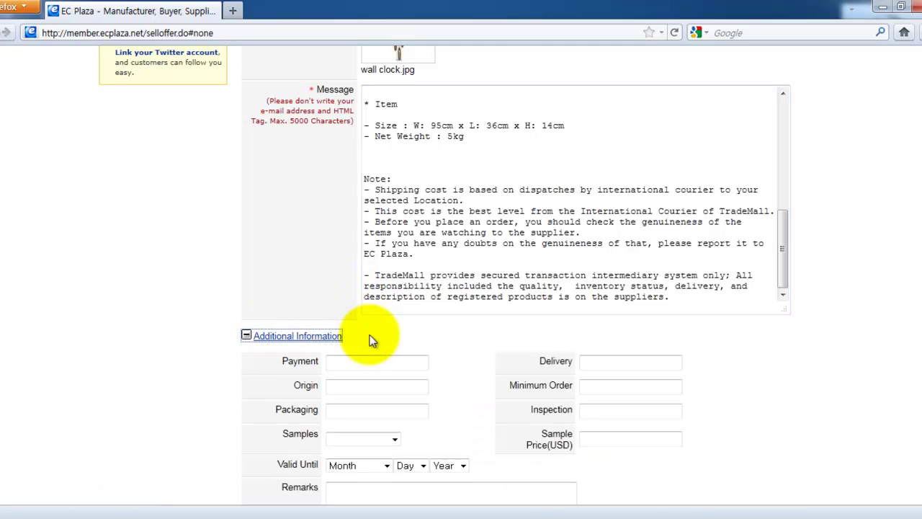
pyautogui.scroll(-2, 364, 303)
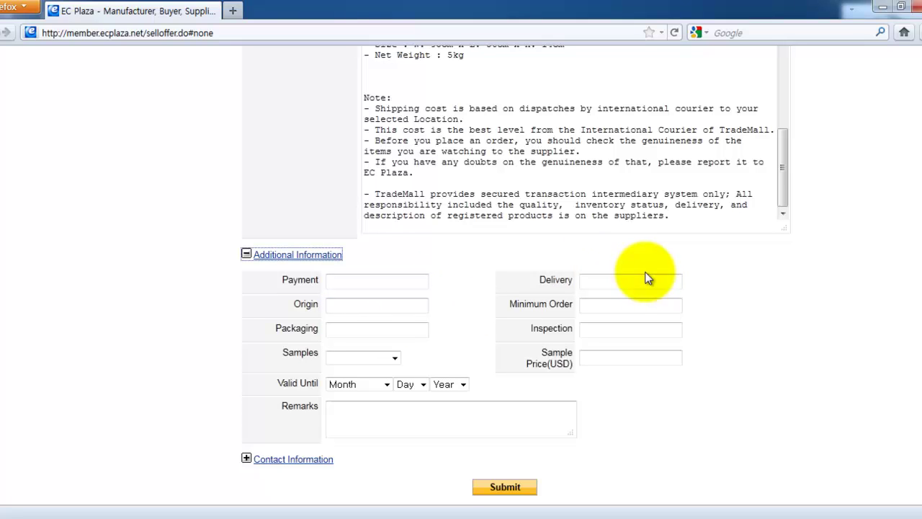
pyautogui.click(358, 328)
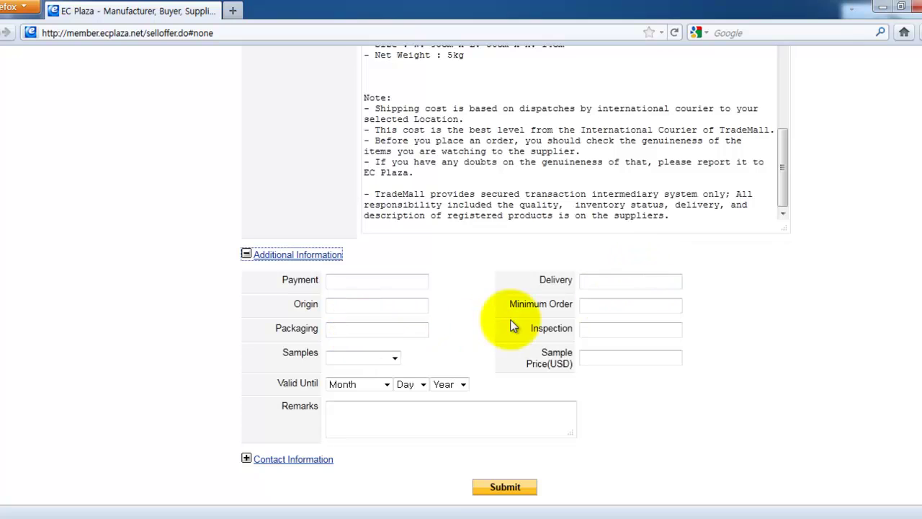
pyautogui.click(395, 358)
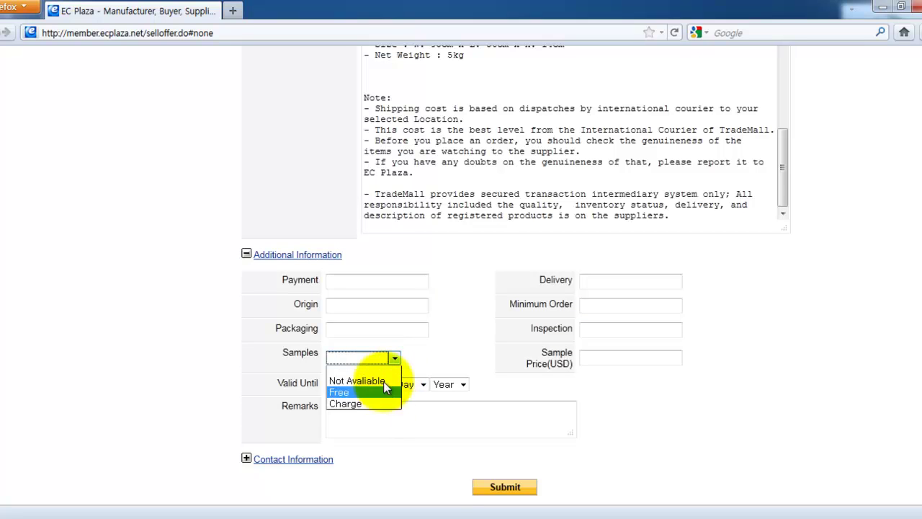
pyautogui.click(426, 357)
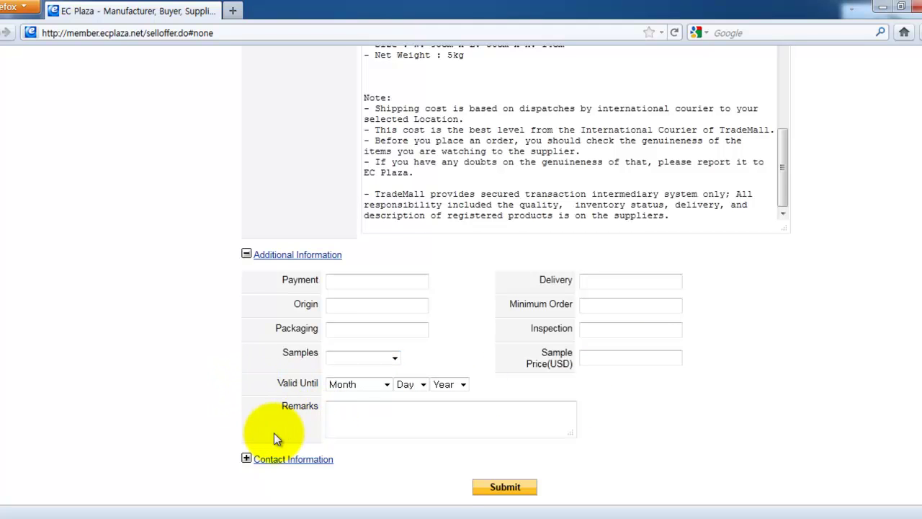
pyautogui.scroll(-2, 272, 430)
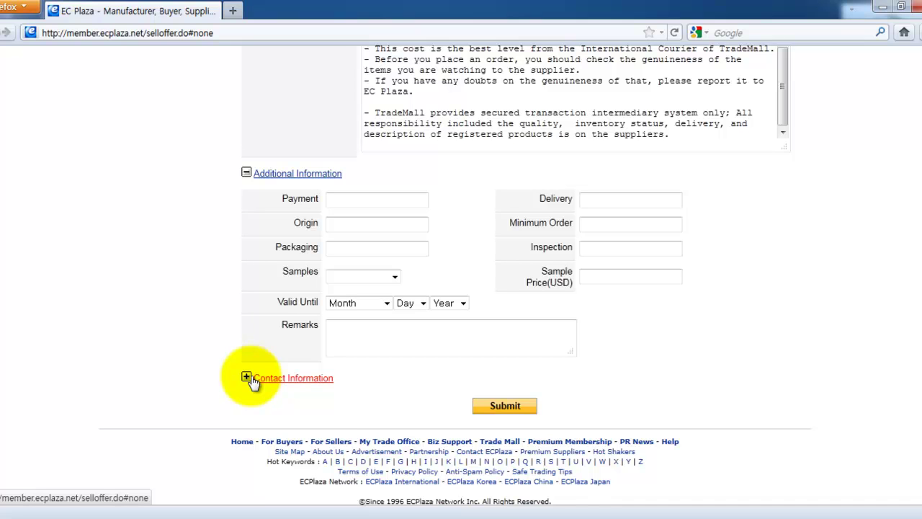
# Expand the Contact Information section and scroll through the seller's contact details.
pyautogui.click(249, 377)
pyautogui.scroll(-2, 403, 371)
pyautogui.scroll(-2, 468, 366)
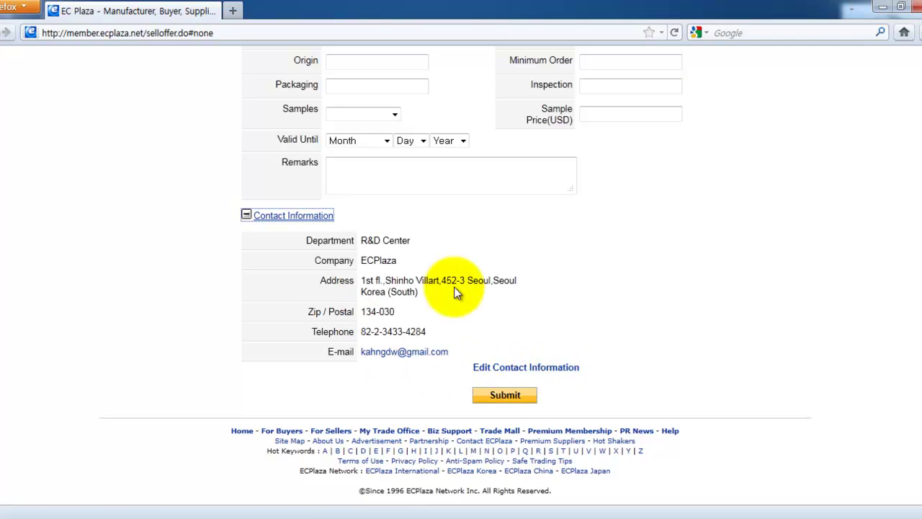
# Submit the completed cuckoo wall clock selling lead.
pyautogui.click(506, 398)
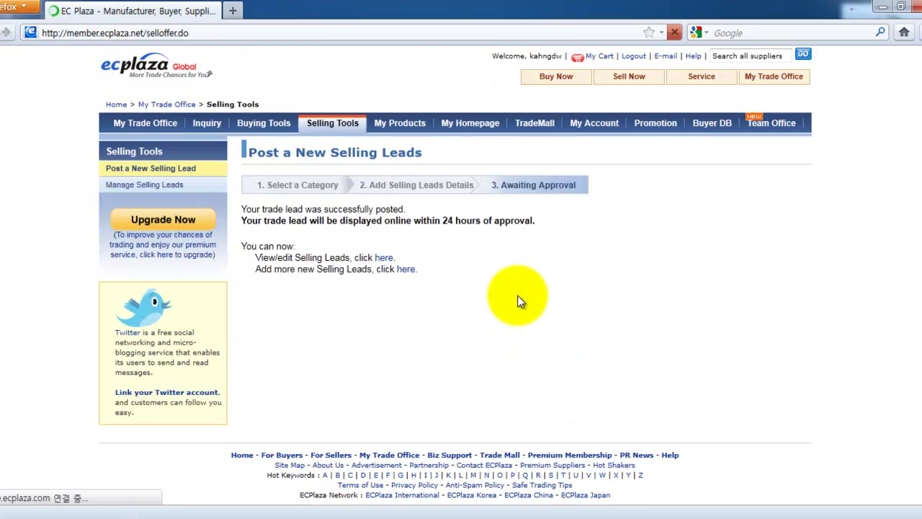